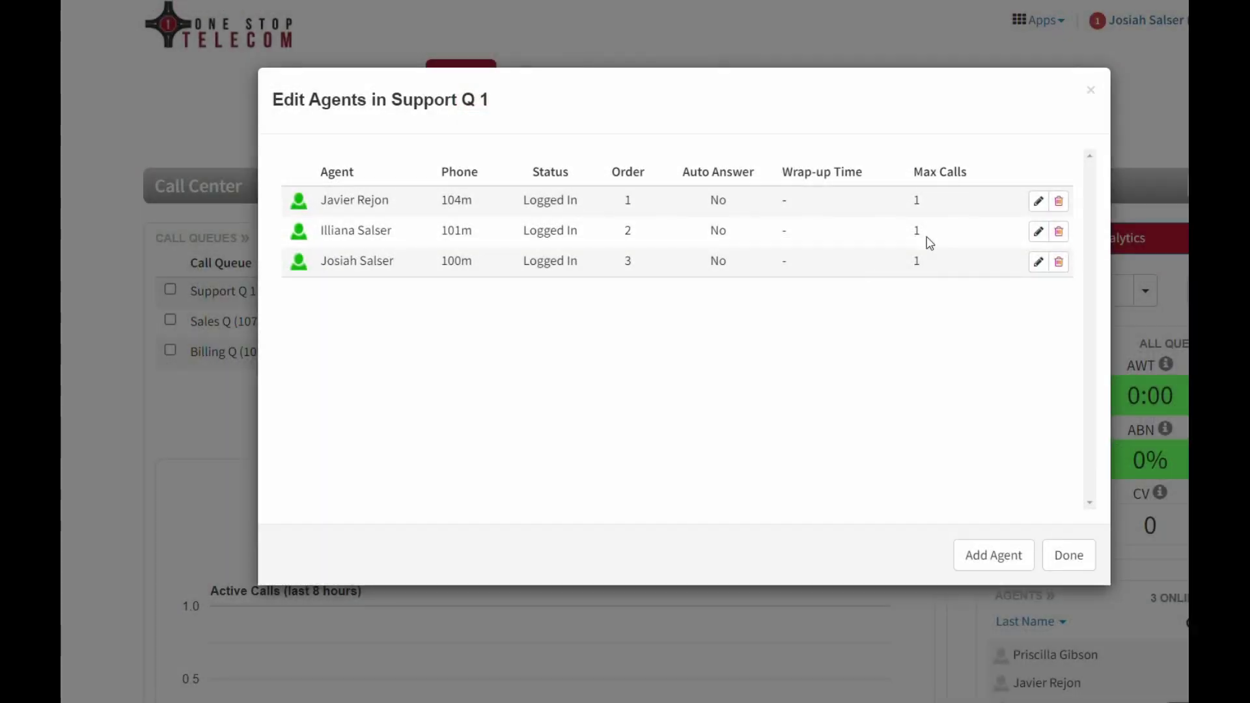
click(1034, 202)
click(697, 215)
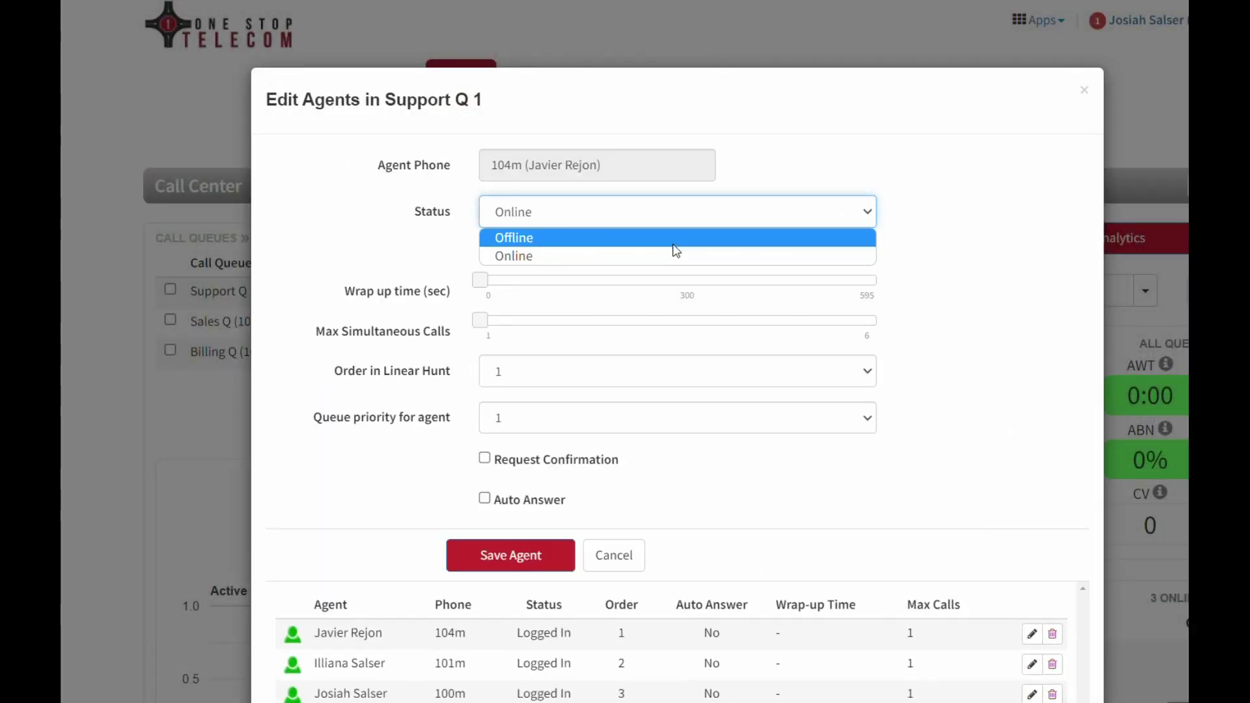
click(673, 238)
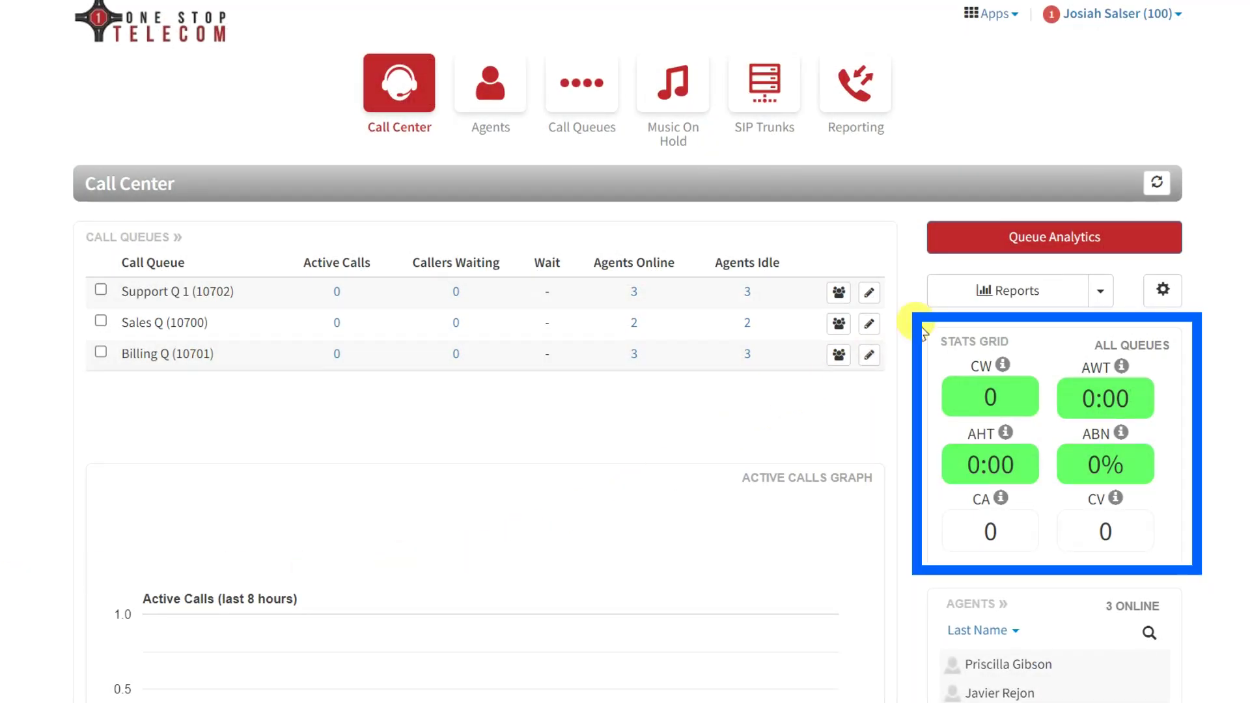
click(988, 240)
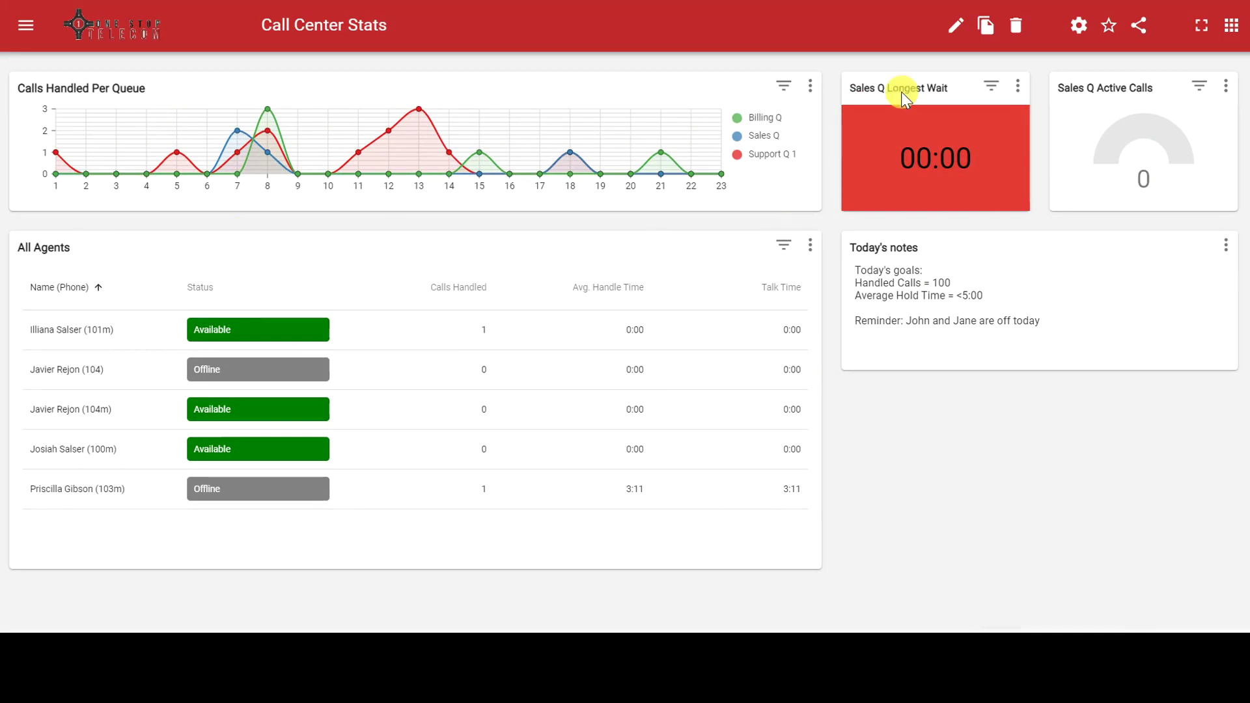
Start editing the wallboard and add a new Single Stat card
click(954, 36)
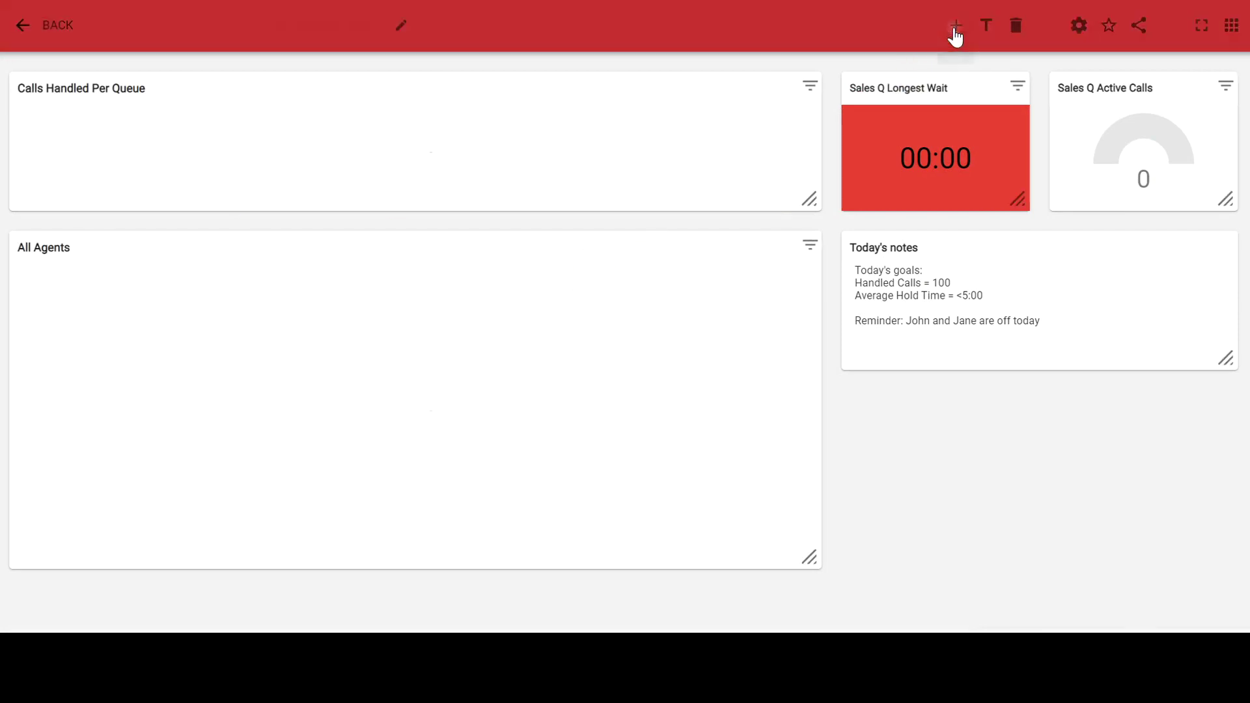
click(955, 29)
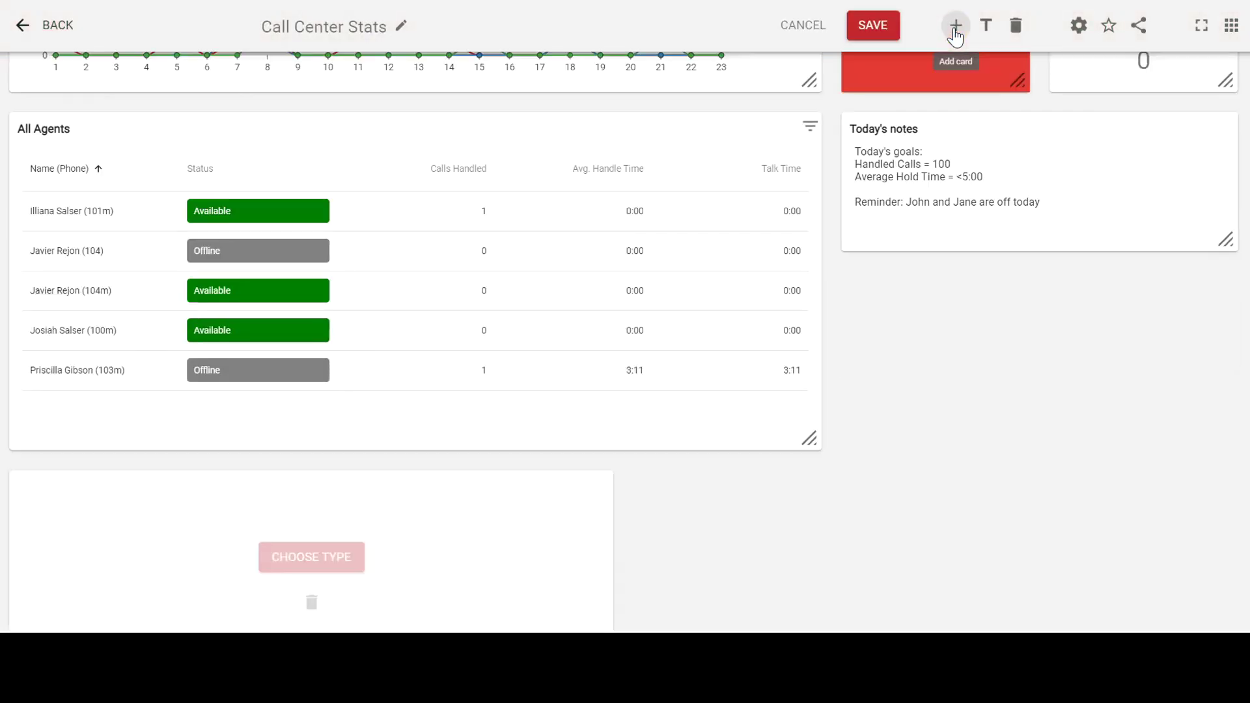
click(328, 561)
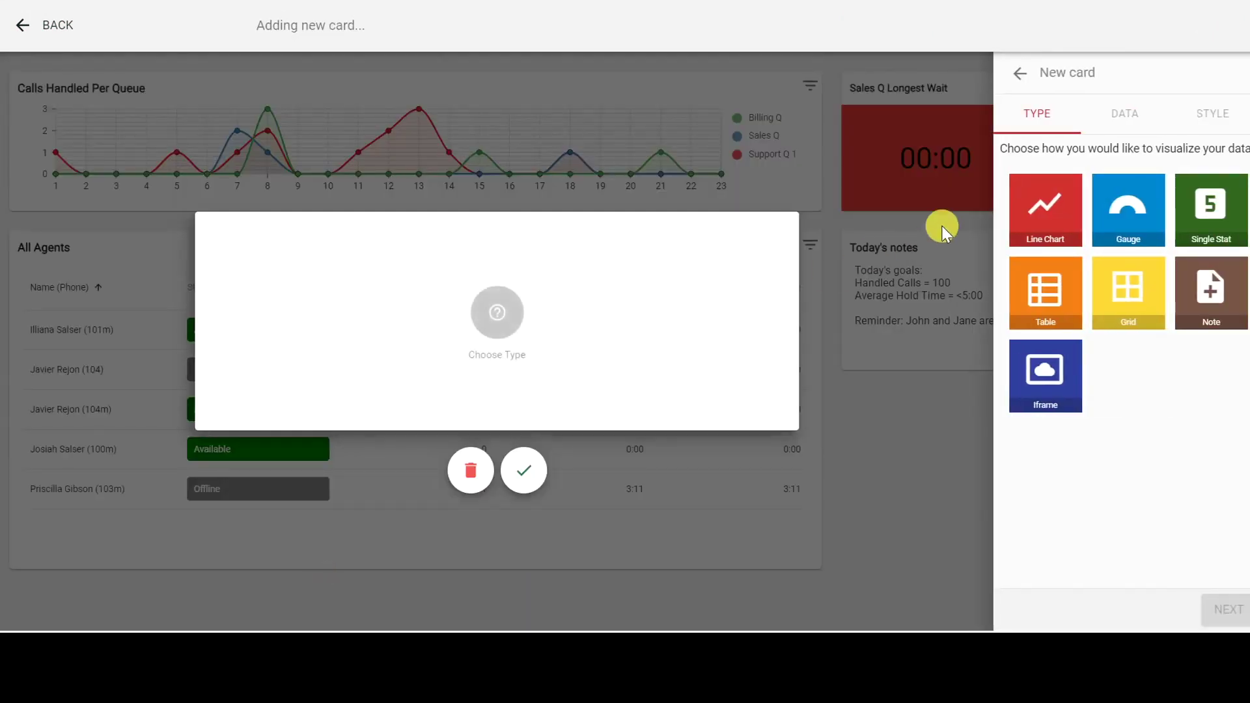
click(1194, 208)
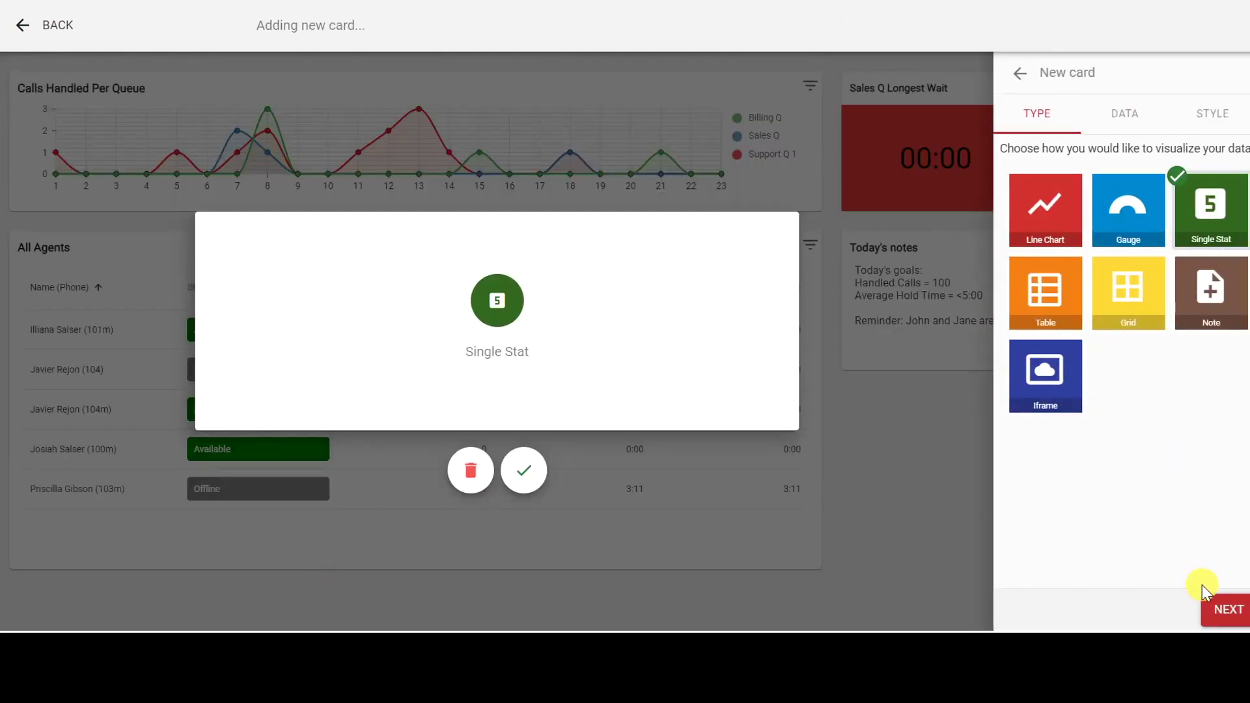
click(1211, 608)
Make the card show Agents Online, colour it green and enlarge its title and number
click(1044, 164)
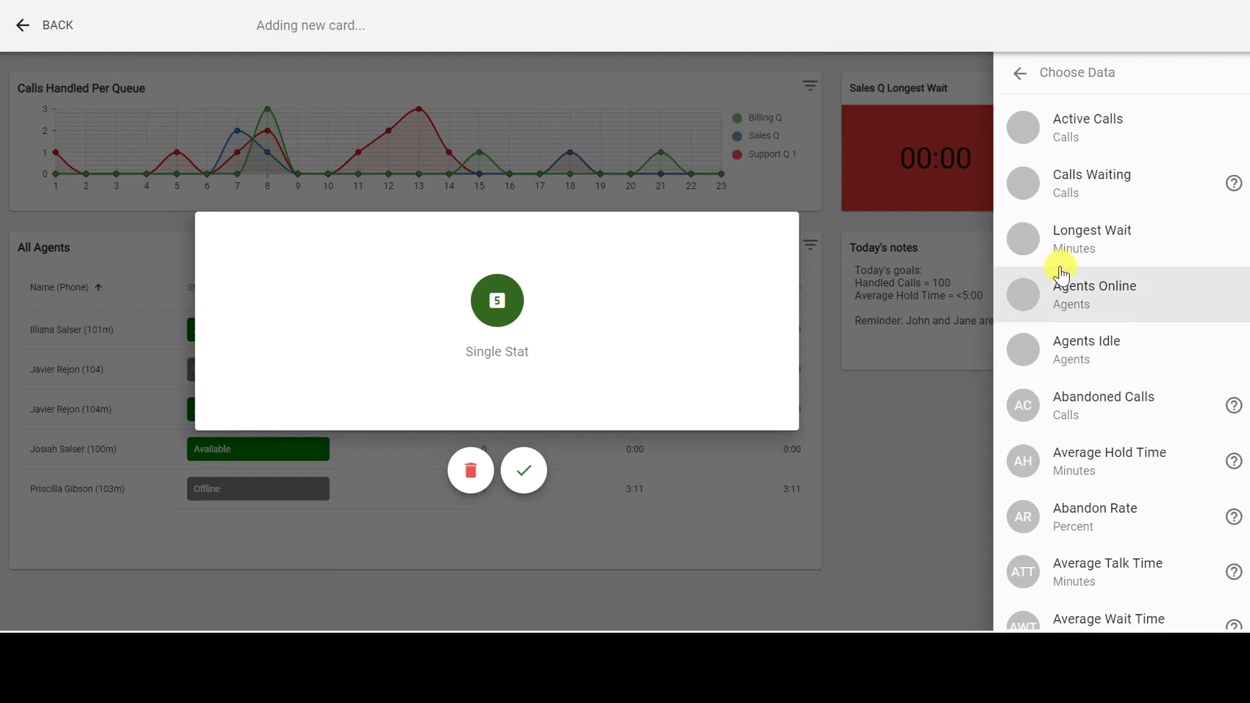
click(1063, 289)
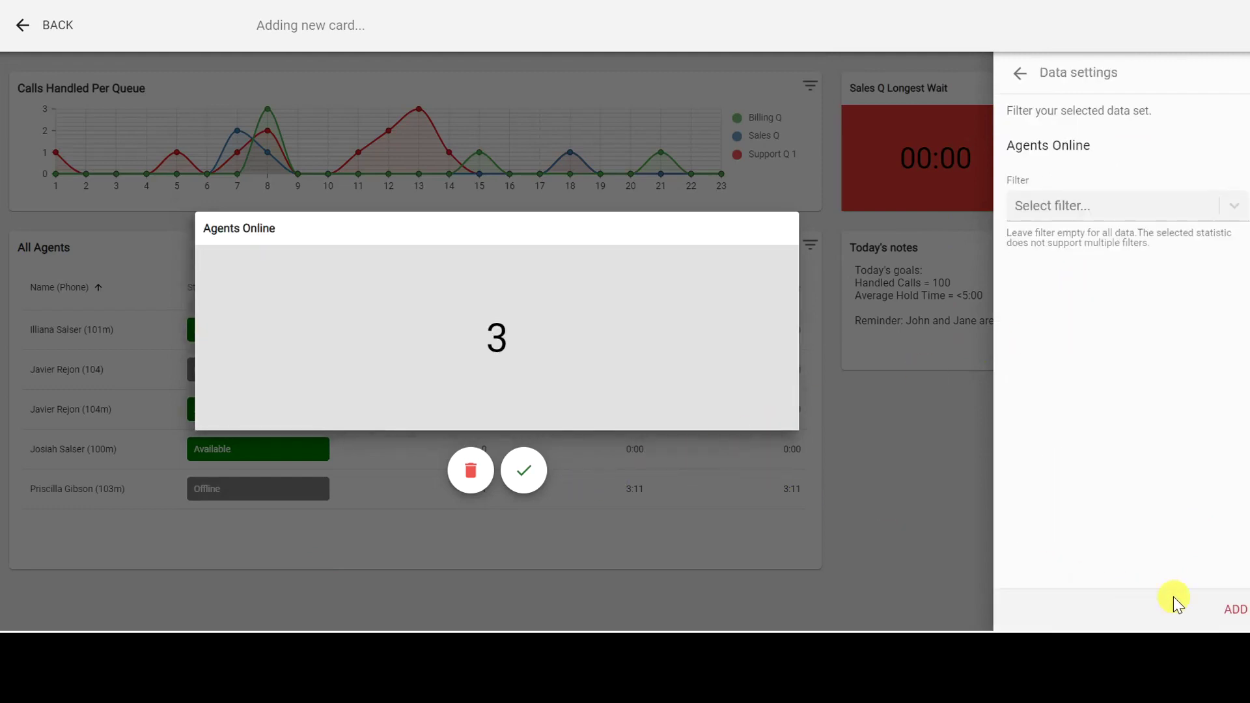
click(1234, 609)
click(1079, 315)
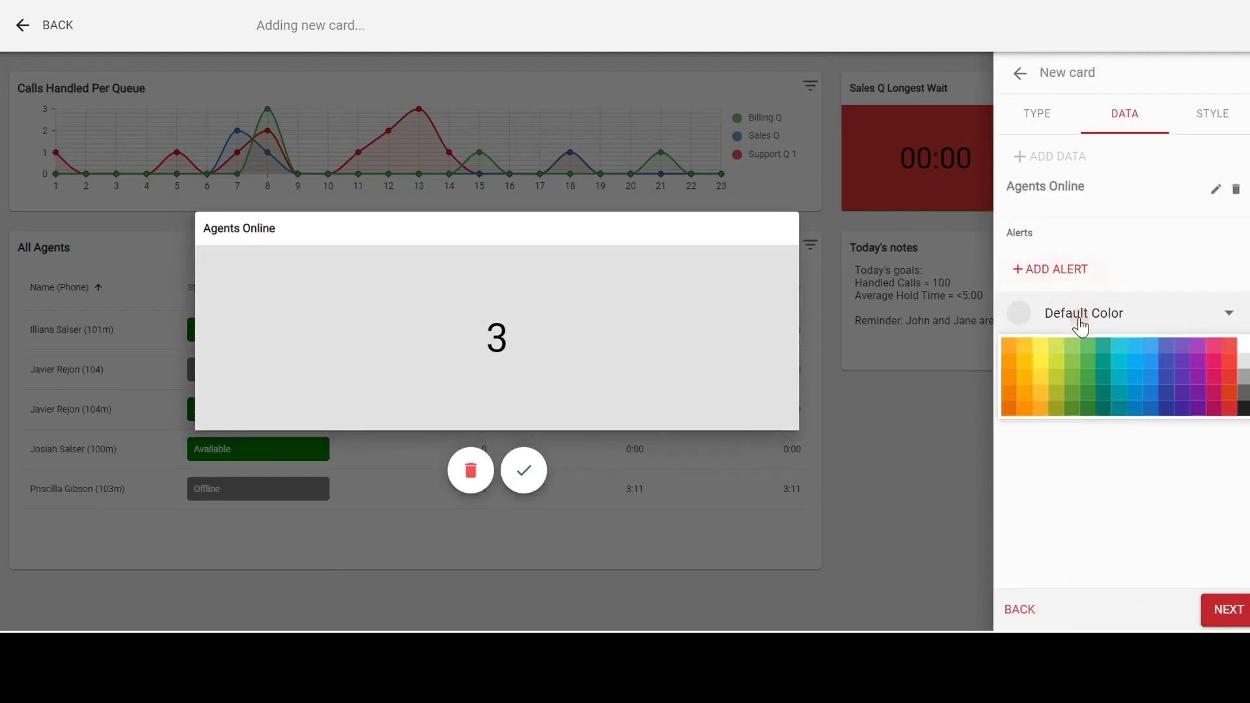
click(1087, 378)
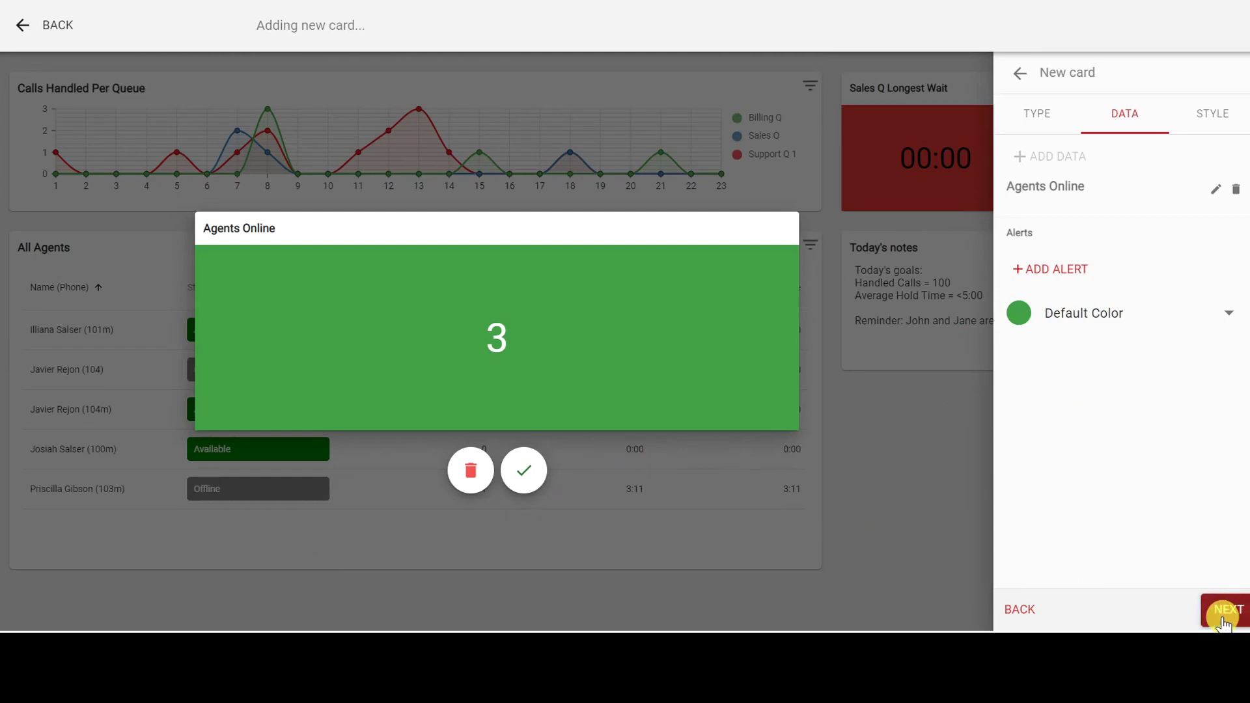
click(1222, 615)
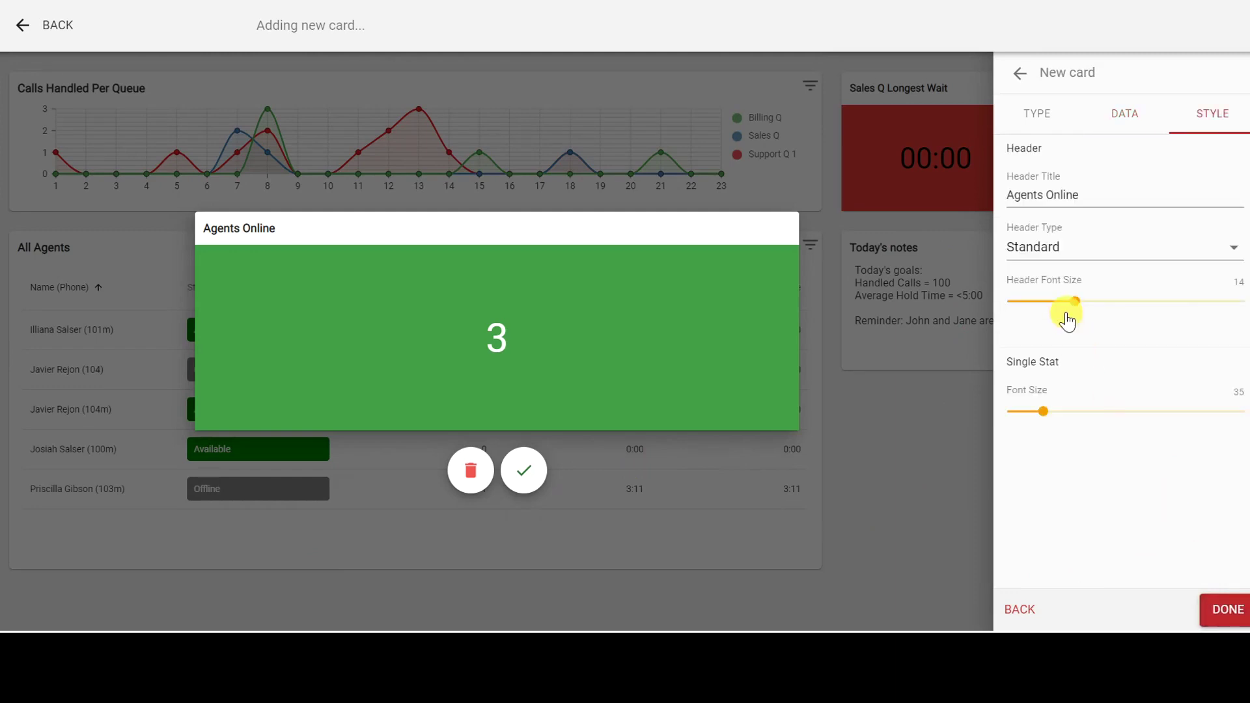
drag(1065, 302, 1142, 313)
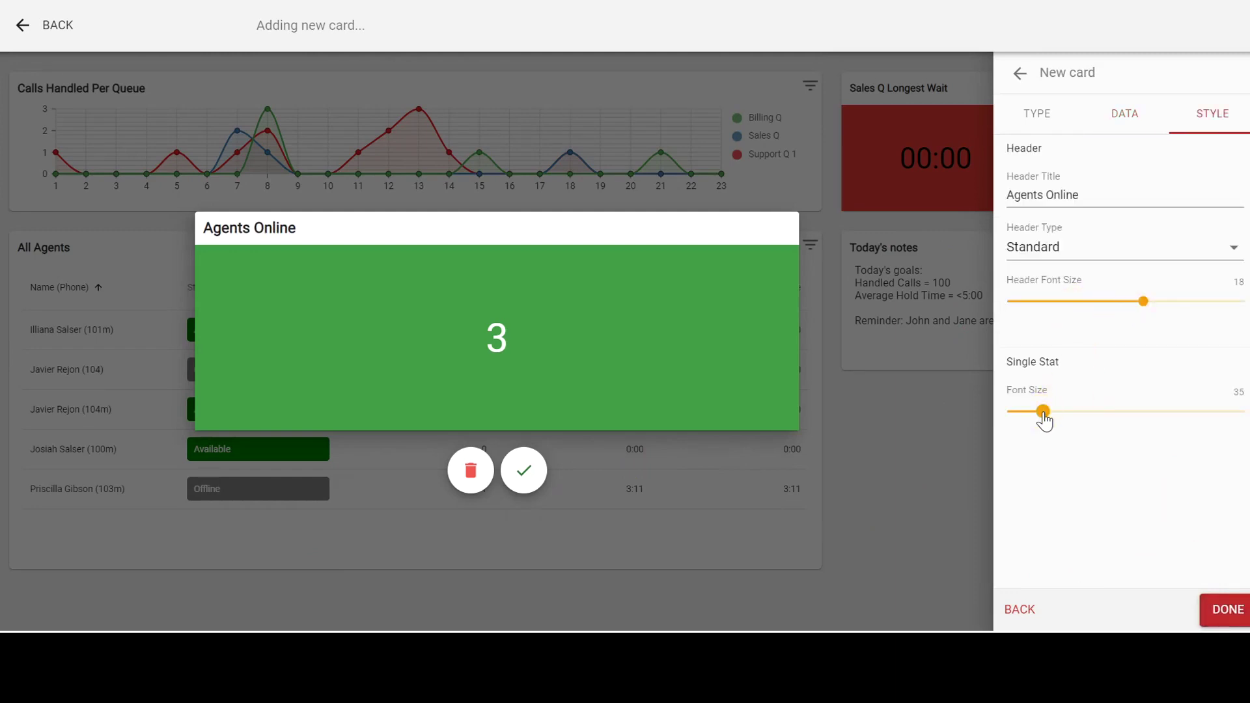
drag(1041, 414, 1104, 421)
Place the card, shrink it to a small tile and move it beside Today's notes
click(1221, 610)
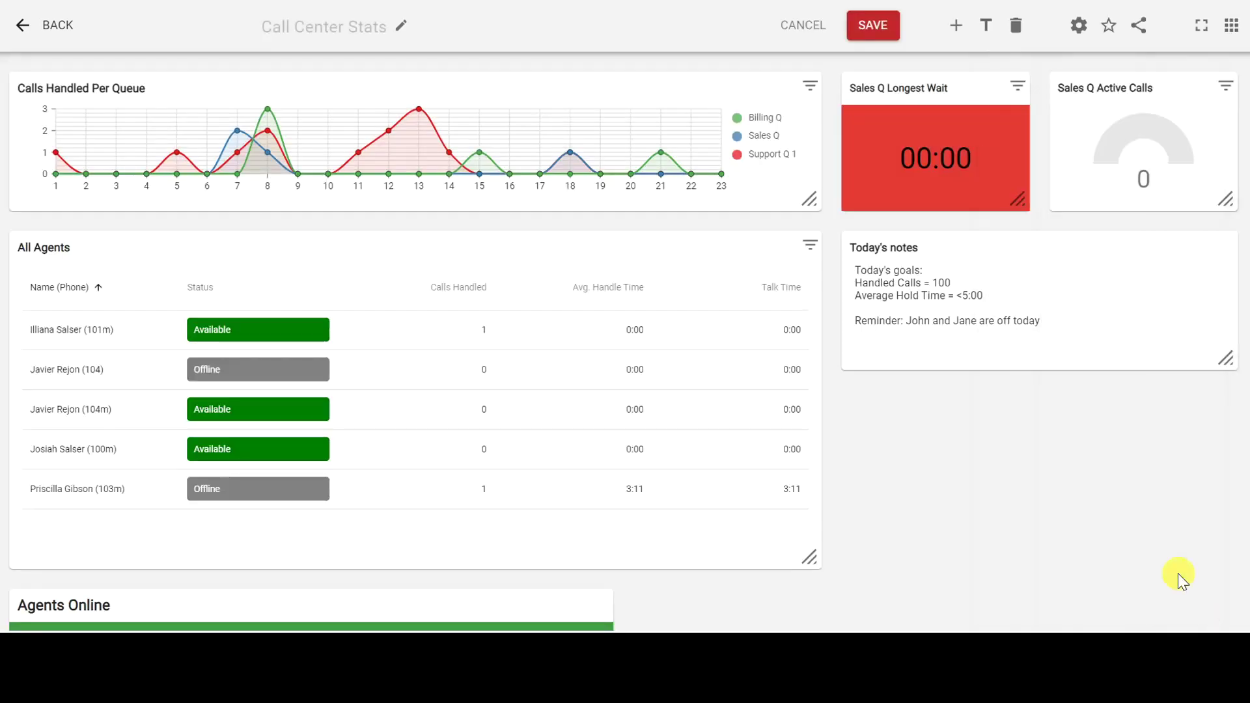
scroll(743, 513, down, 3)
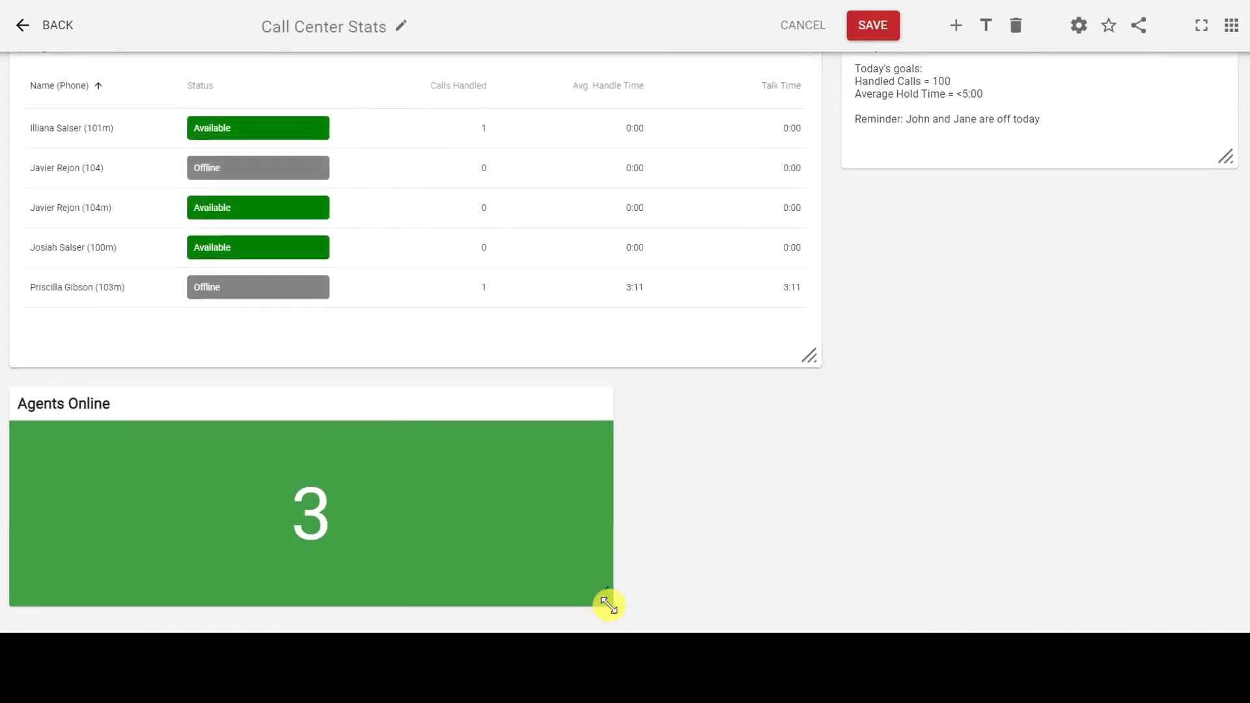
drag(601, 595, 166, 595)
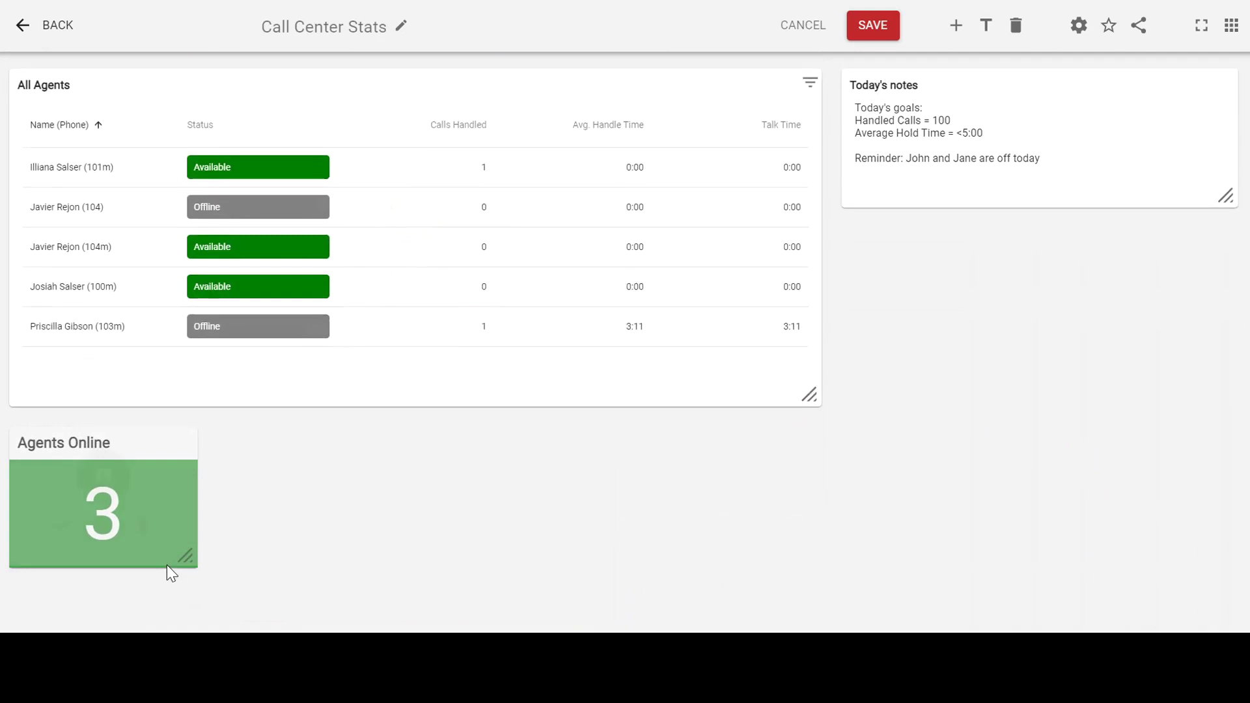
mouse_move(147, 483)
mouse_down()
mouse_move(963, 440)
mouse_move(1038, 371)
mouse_move(985, 401)
mouse_up()
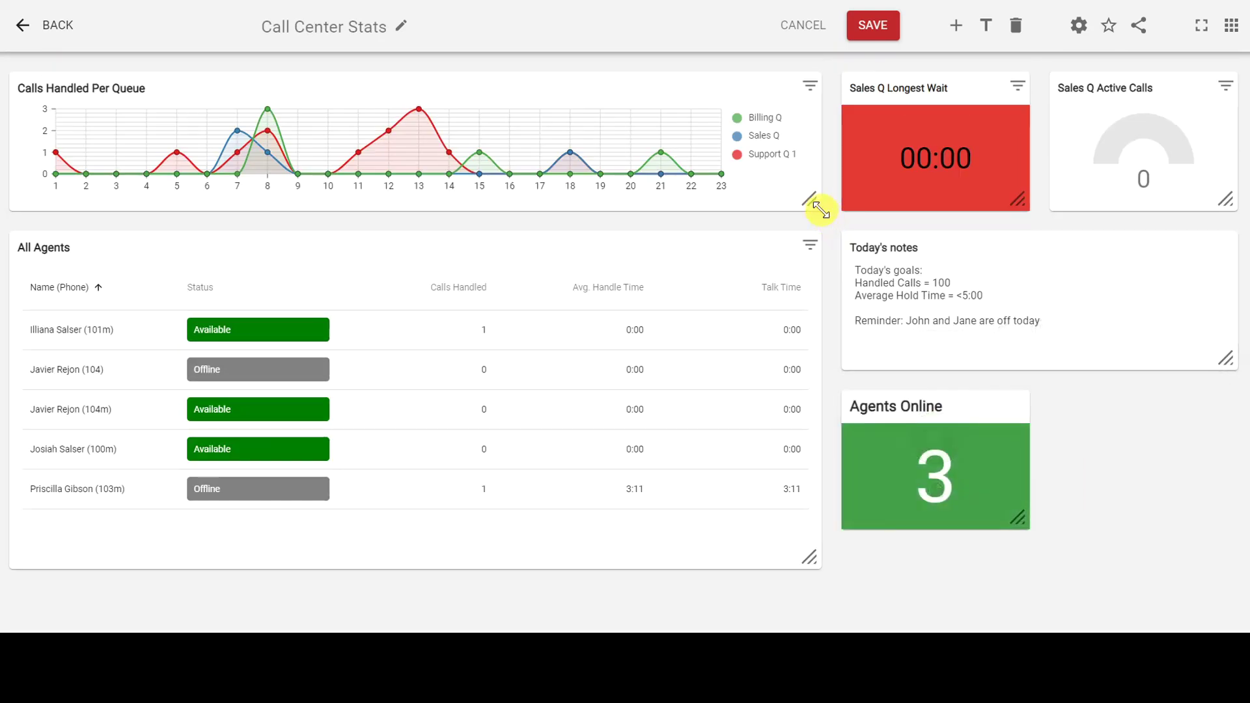
Stretch Calls Handled to full width, narrow Today's notes, tuck Agents Online beside it and save
drag(809, 200, 1223, 220)
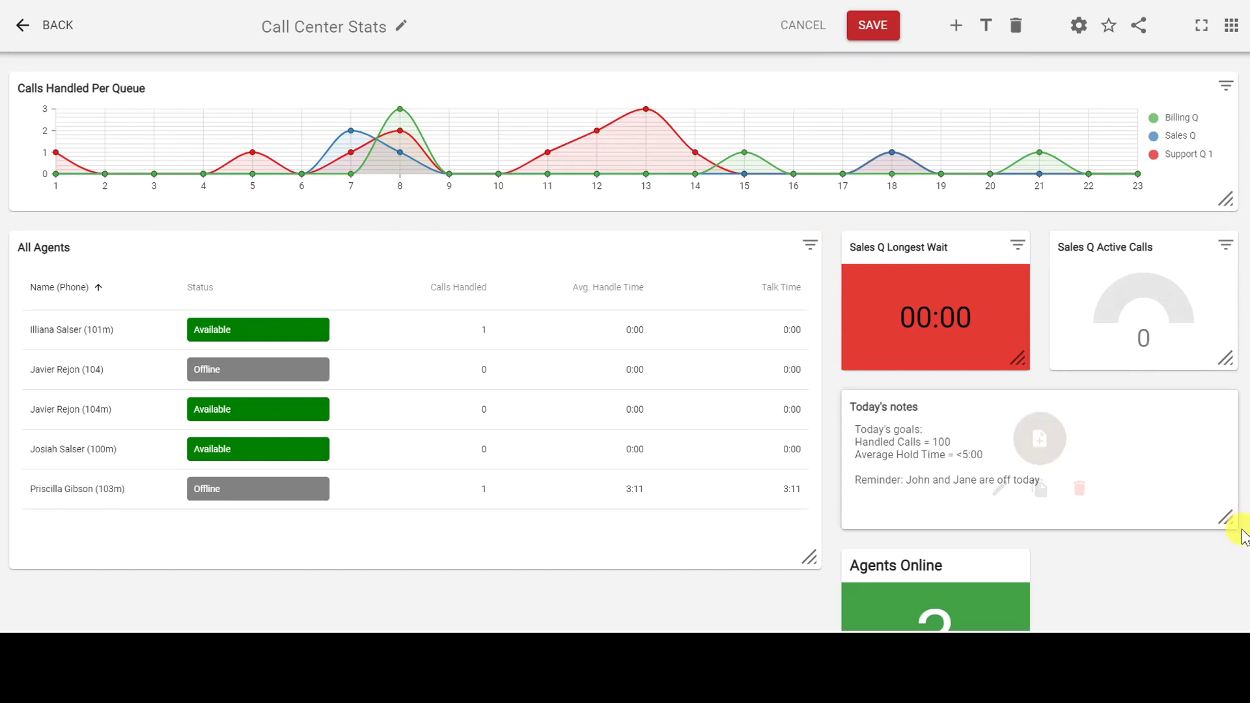
drag(1225, 517, 1018, 520)
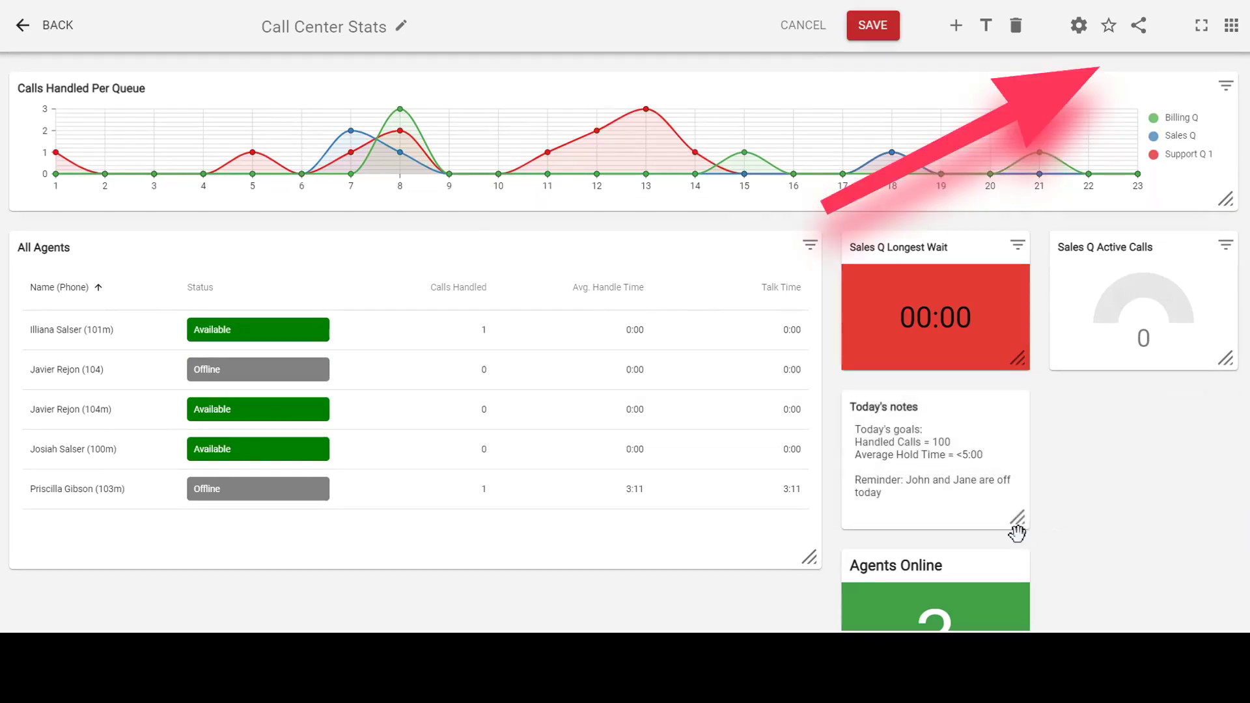
drag(976, 567, 1171, 413)
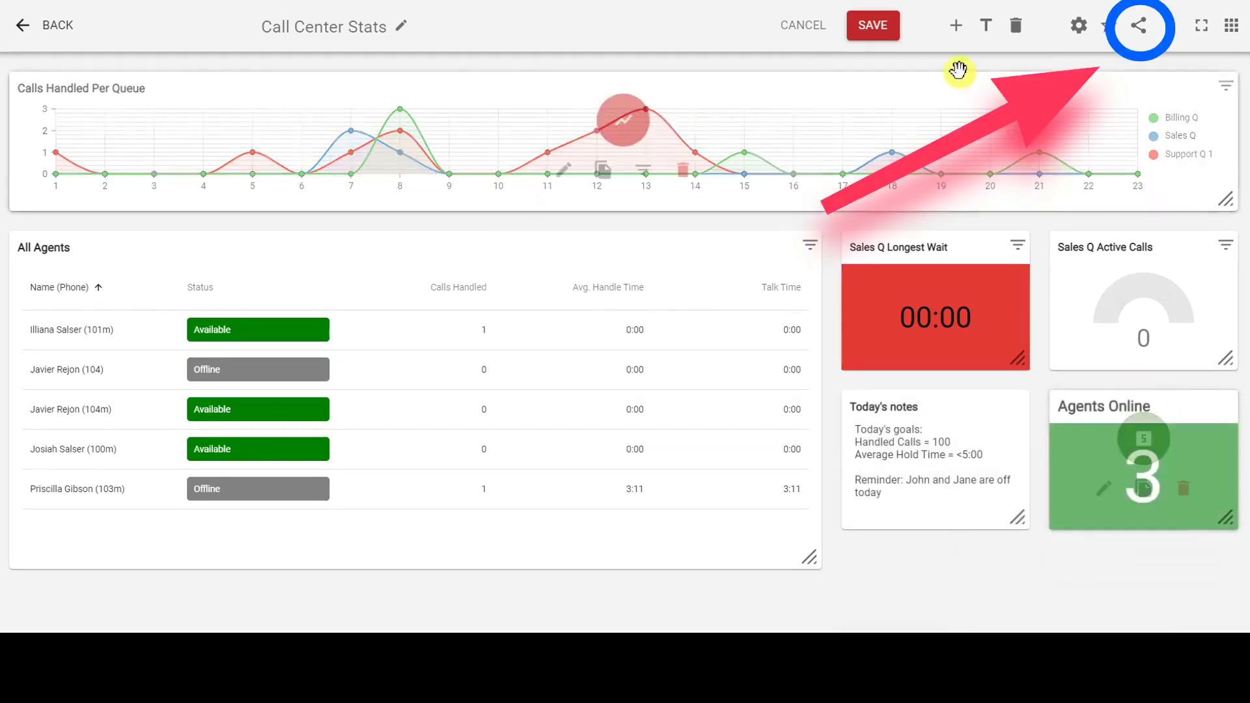
click(870, 25)
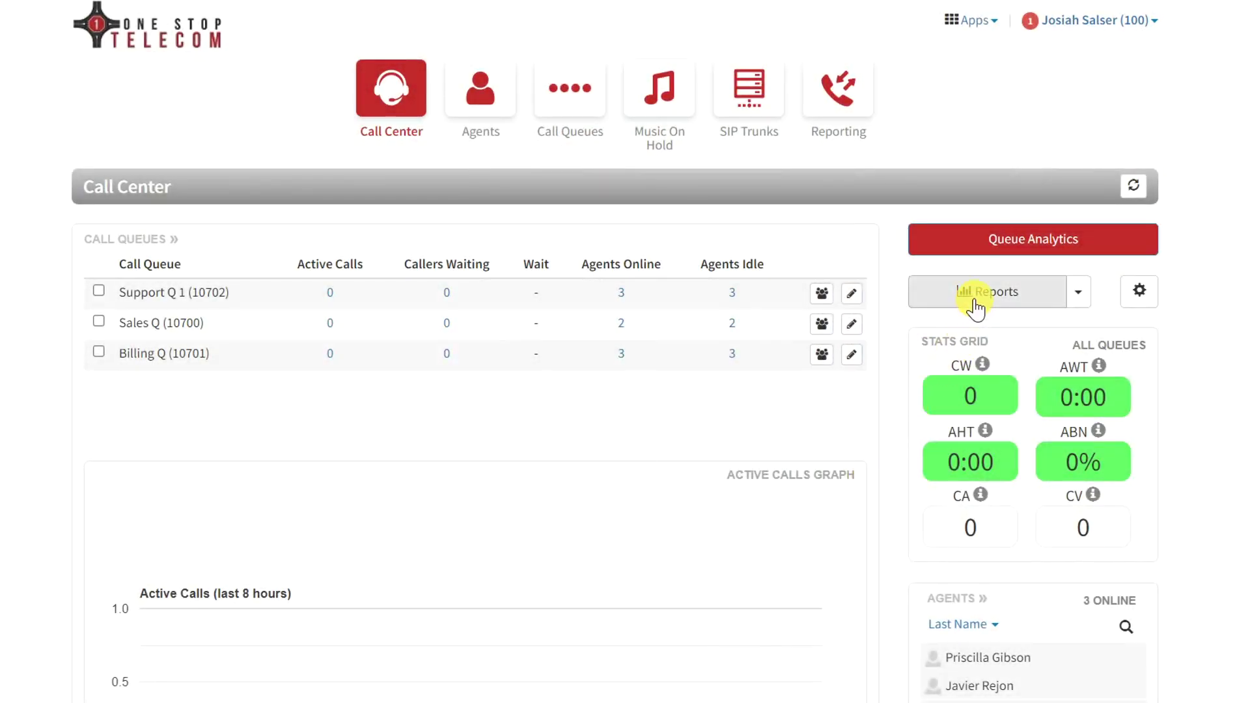
Show the Agent Stats report starting 07/18/2022, then close the reports
click(973, 303)
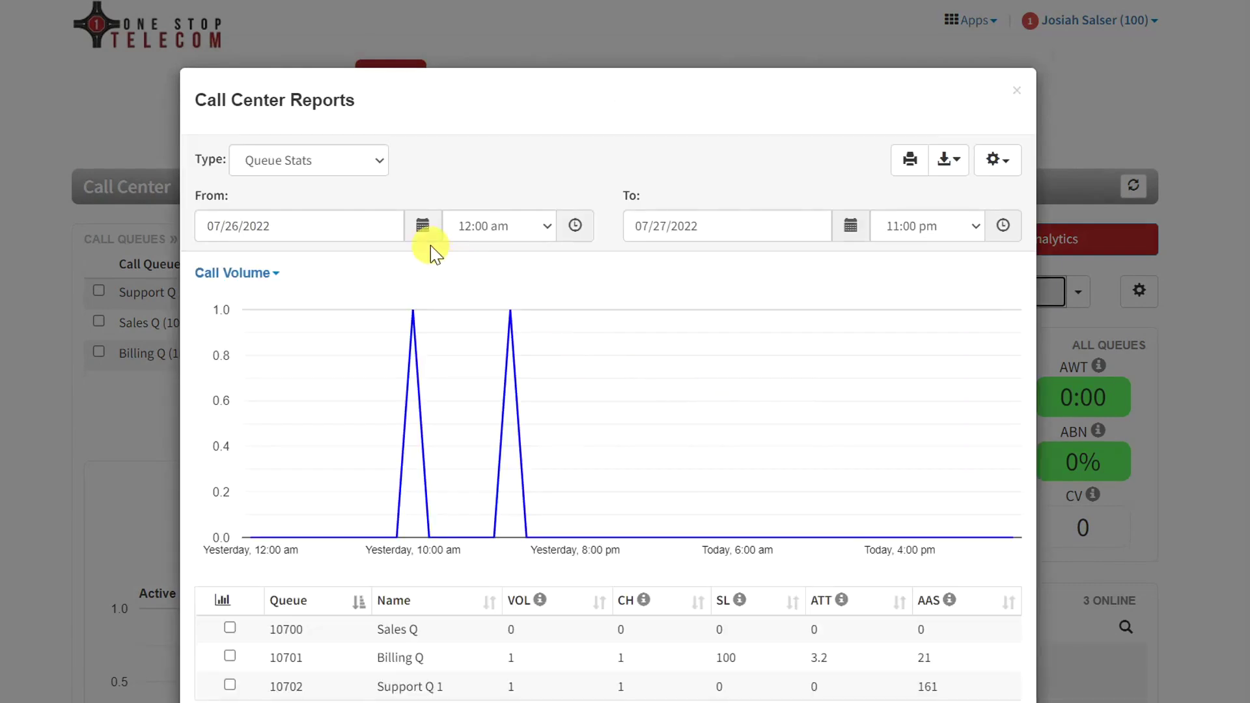
click(422, 229)
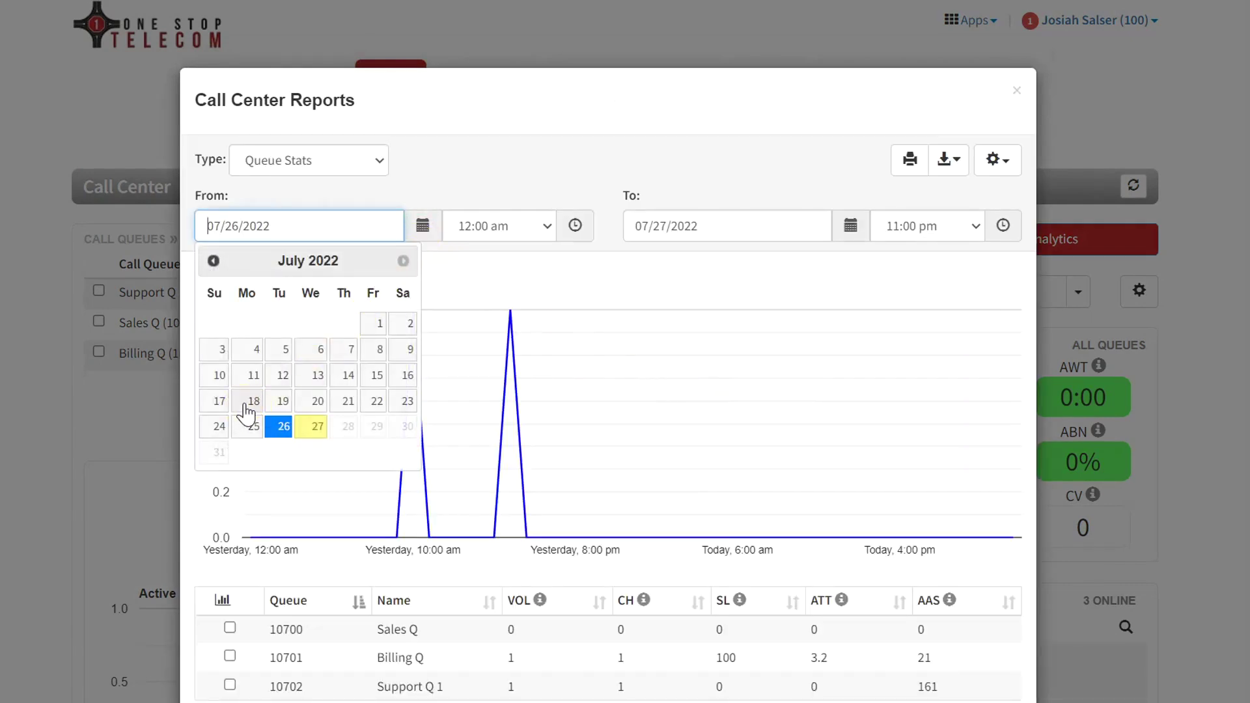
click(246, 407)
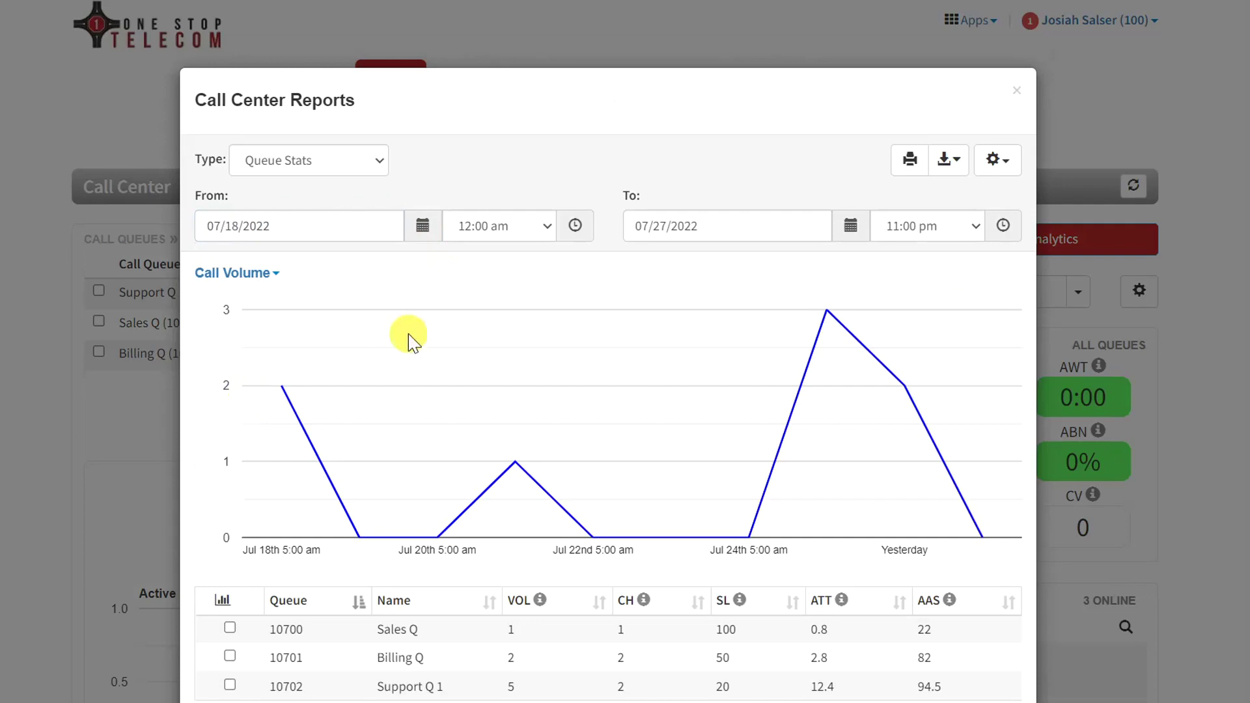
click(377, 164)
click(358, 204)
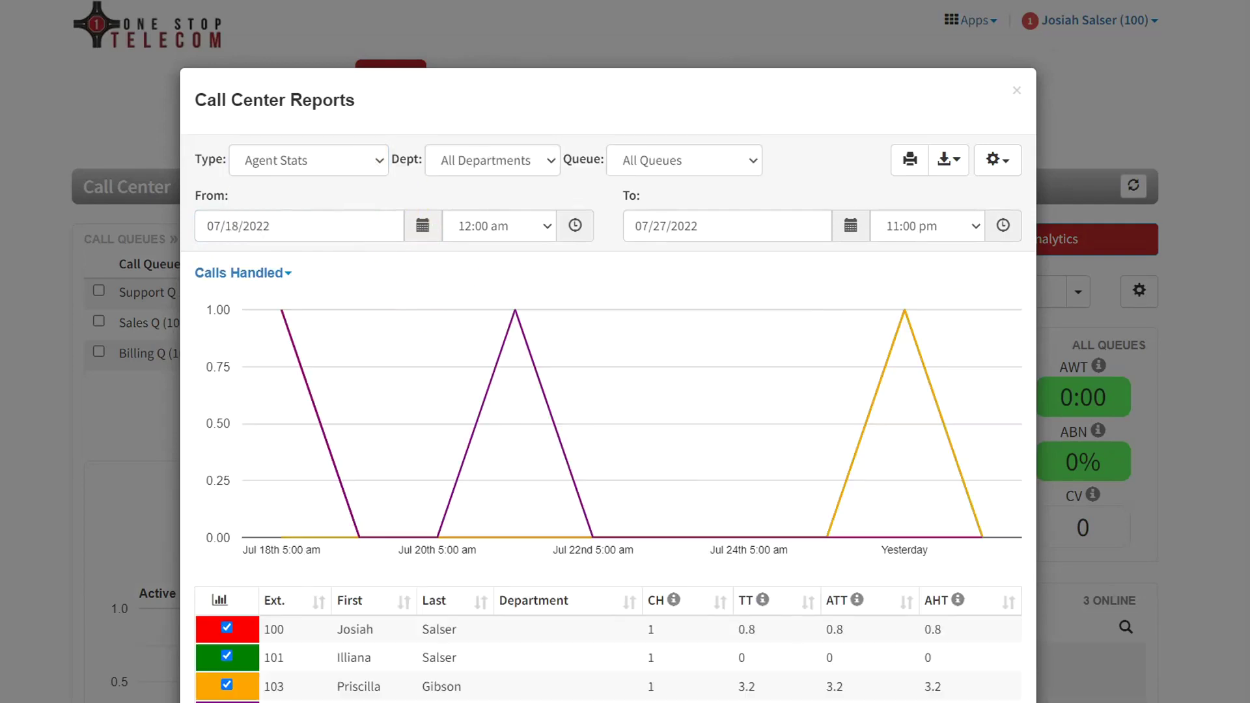
scroll(672, 494, down, 3)
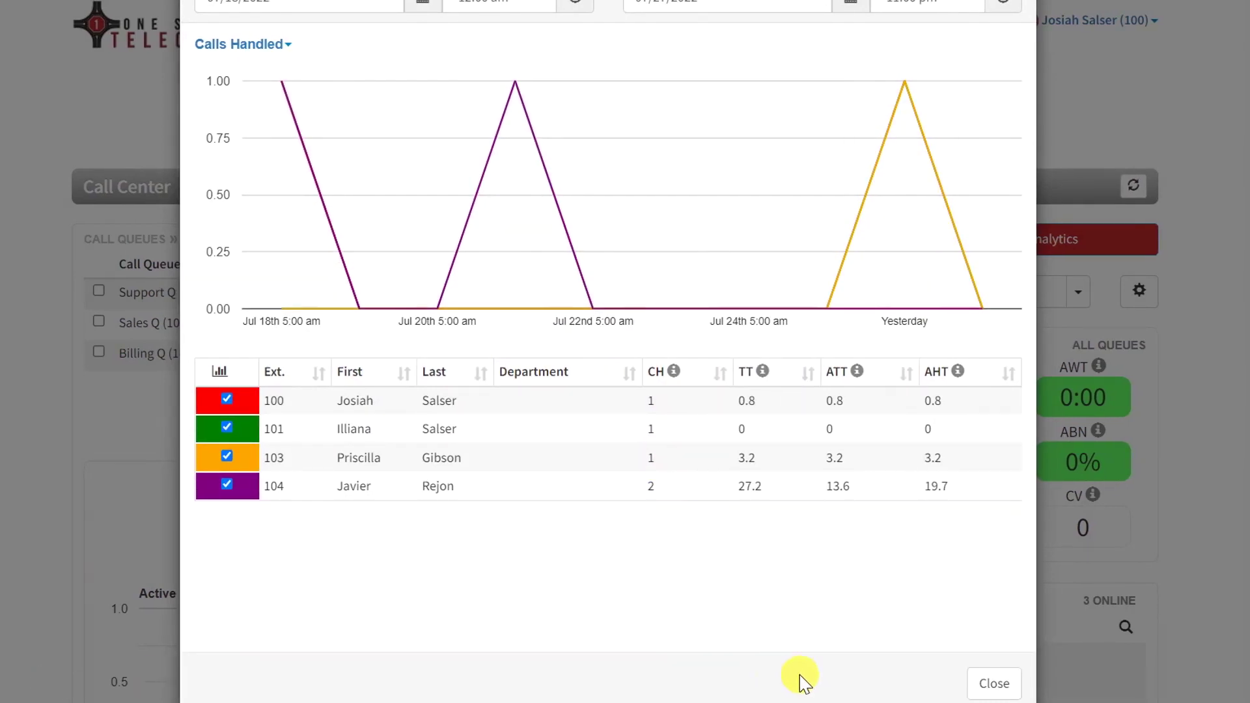
click(990, 682)
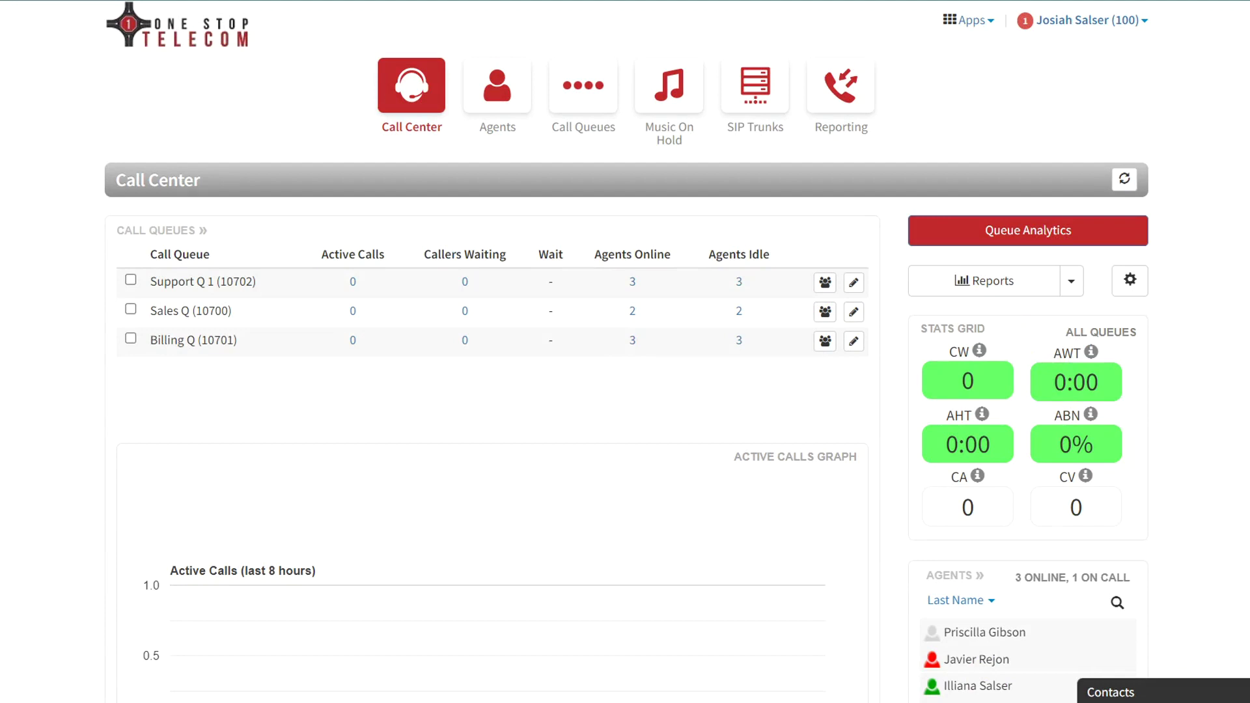
scroll(1206, 393, down, 3)
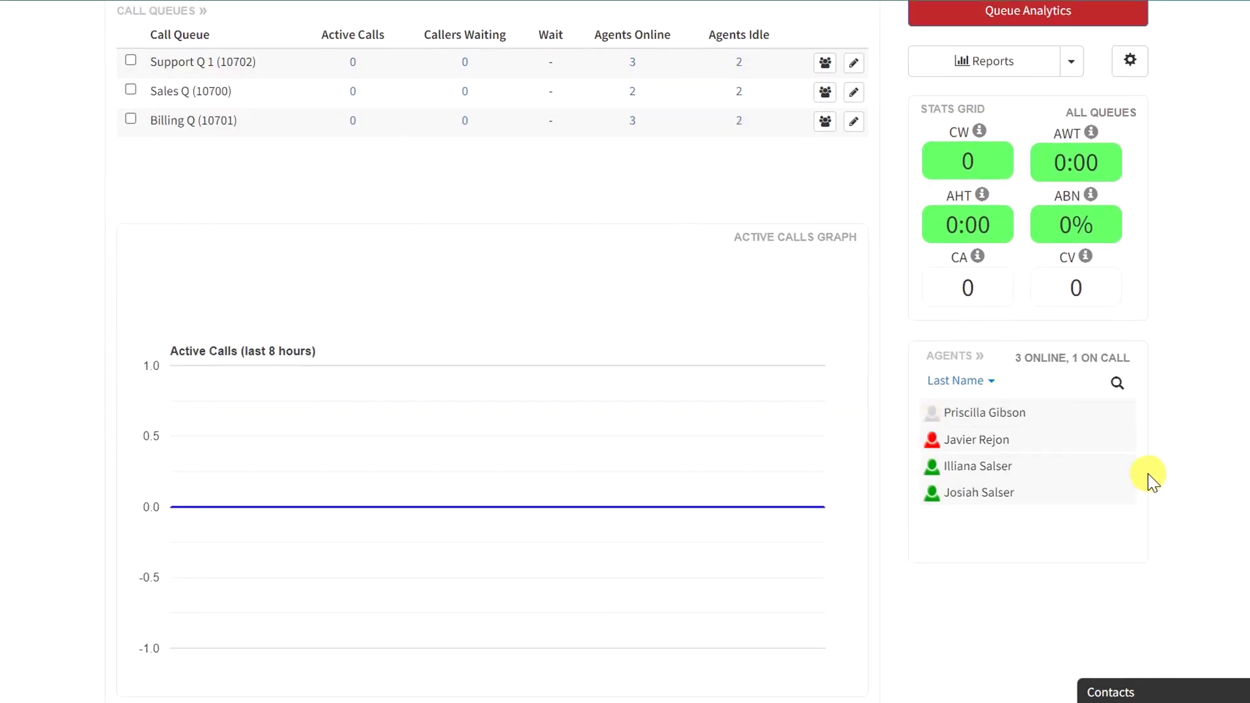
mouse_move(976, 659)
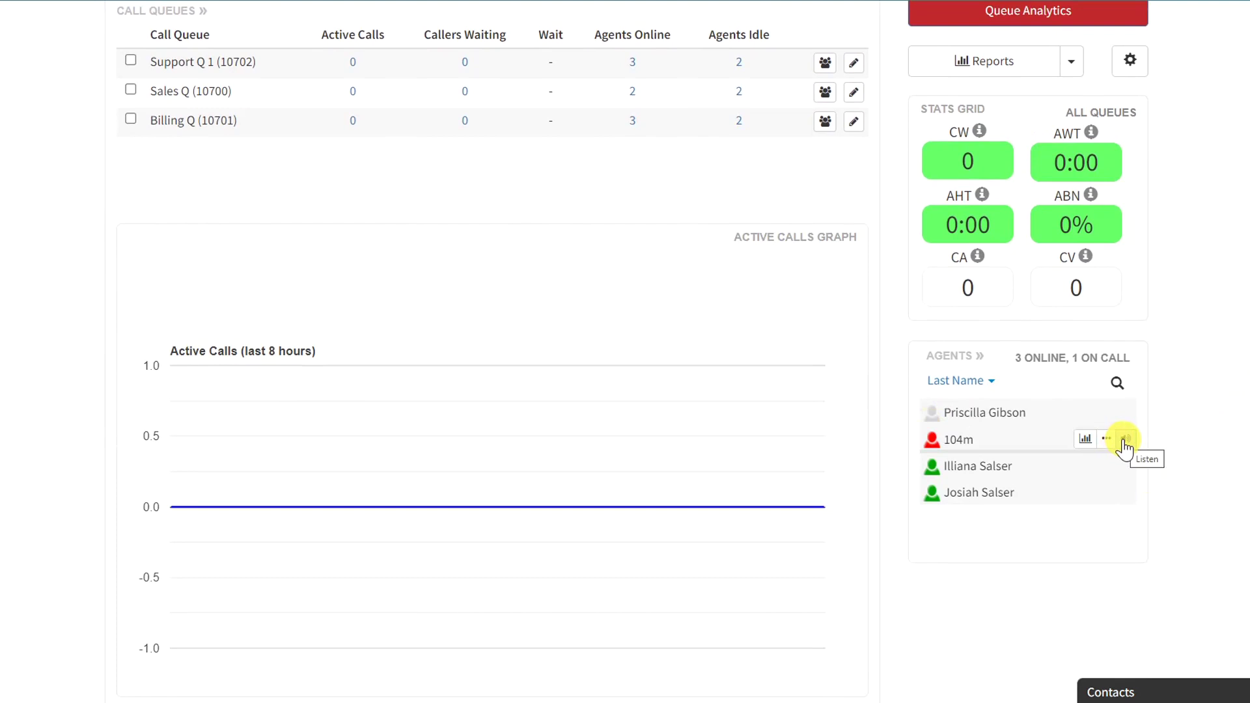
Listen in on agent 104m's live call and whisper to them
click(1124, 440)
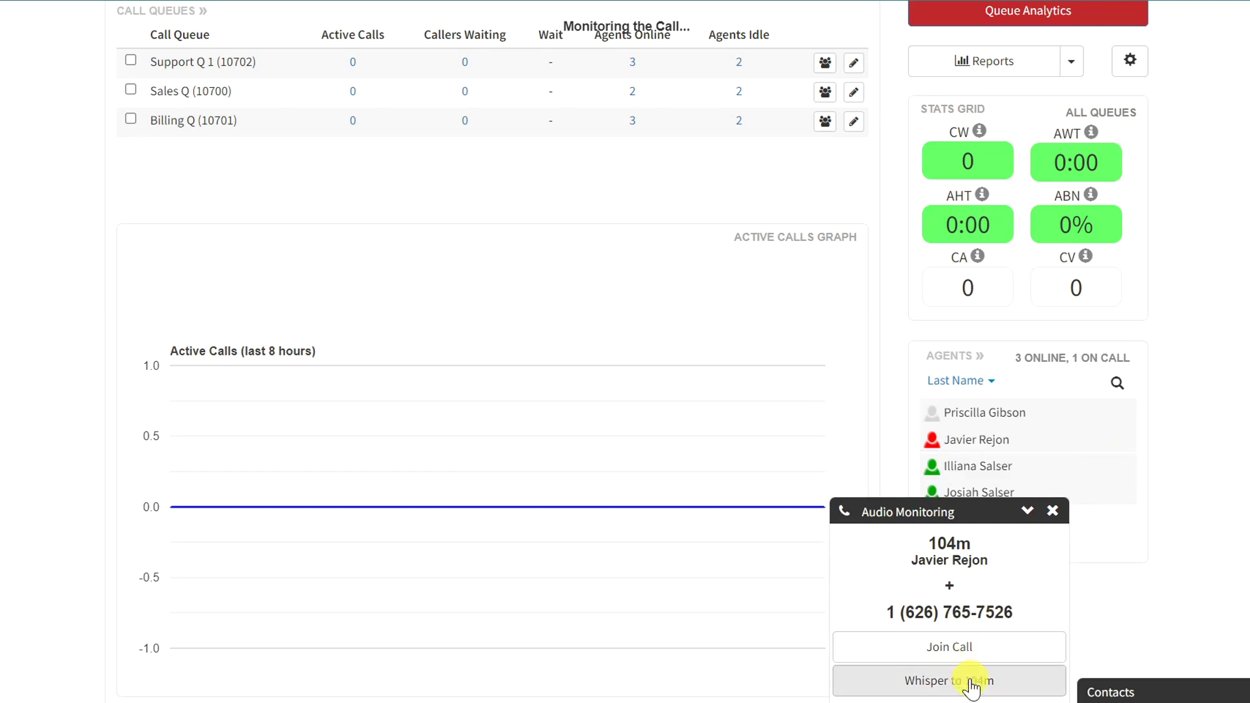
click(974, 682)
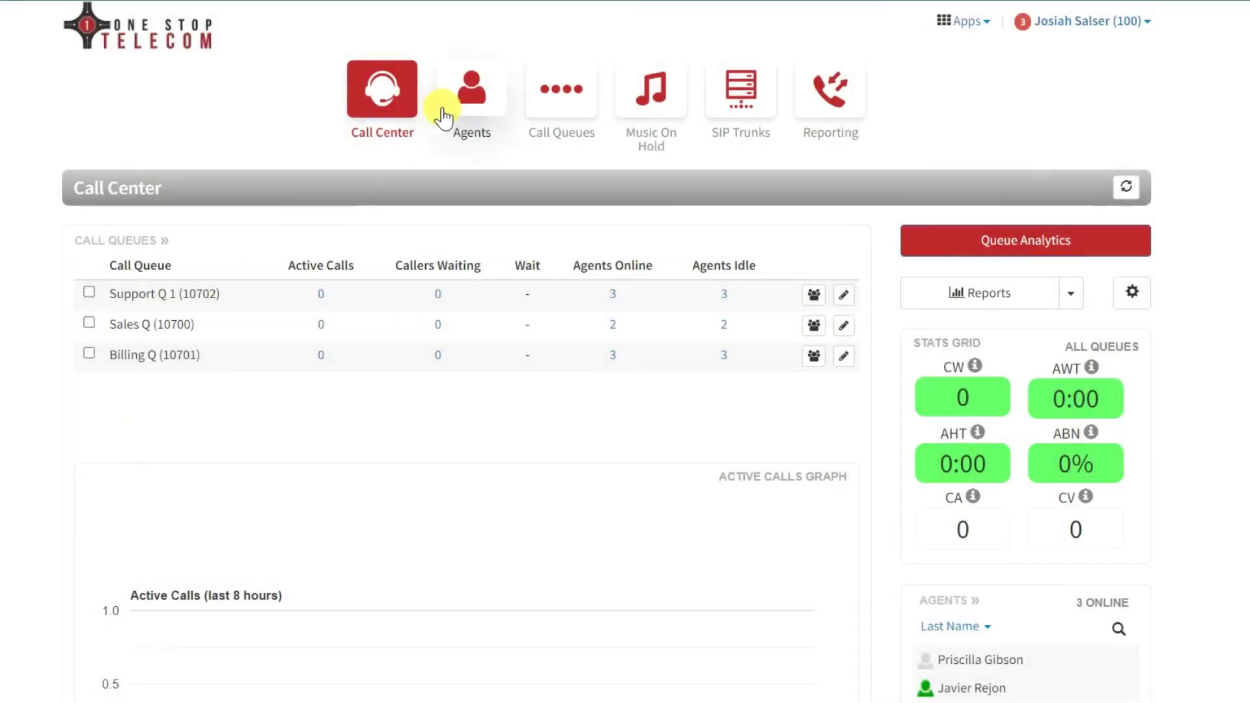
click(451, 125)
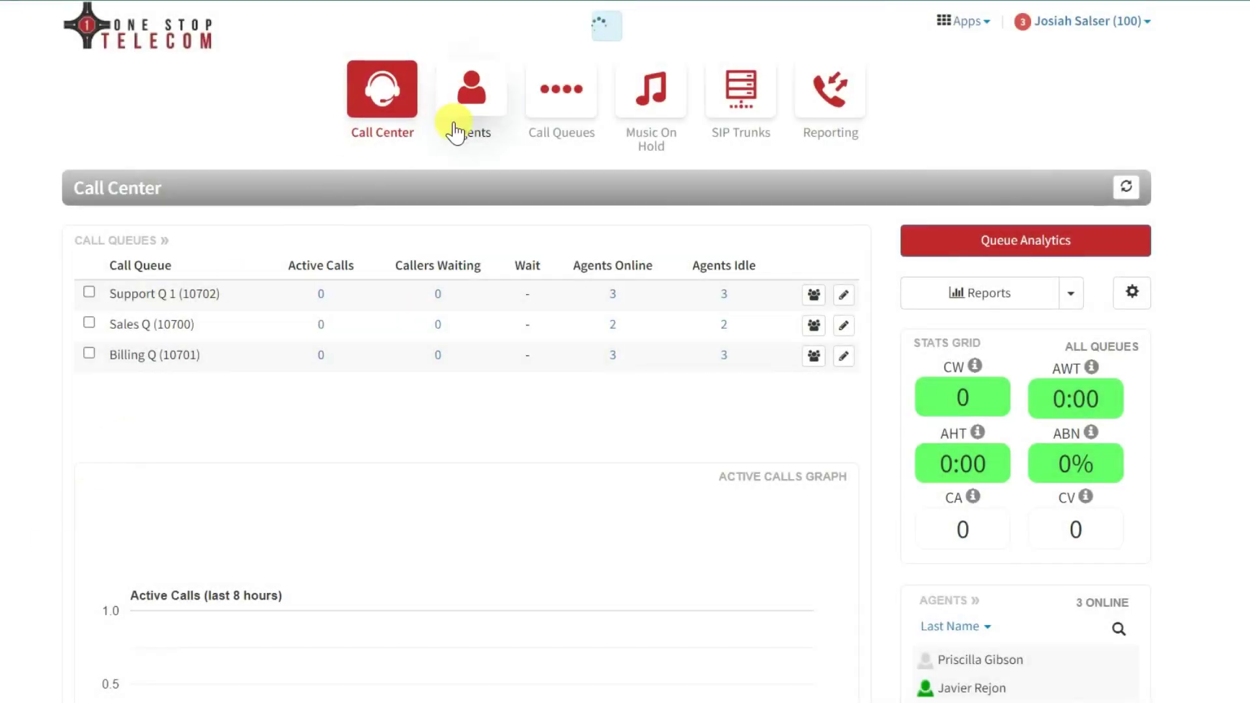
click(144, 418)
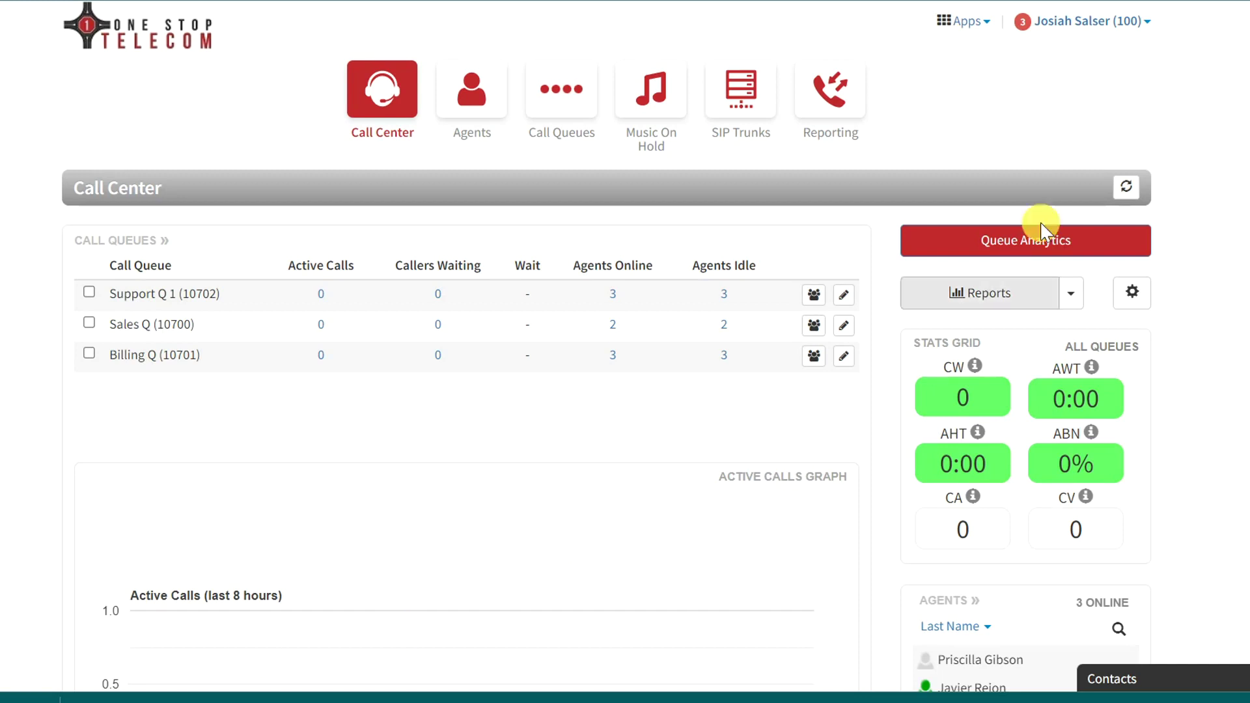
Go to the Reporting section with the recent calls list
click(835, 94)
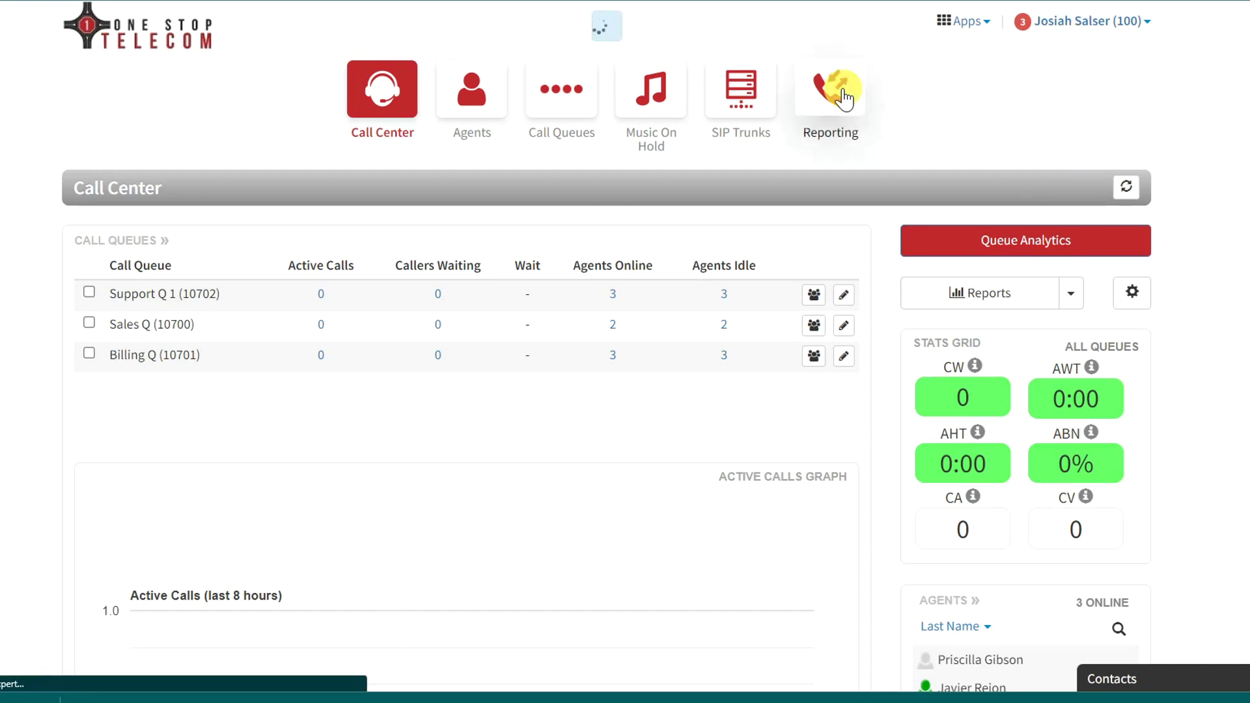